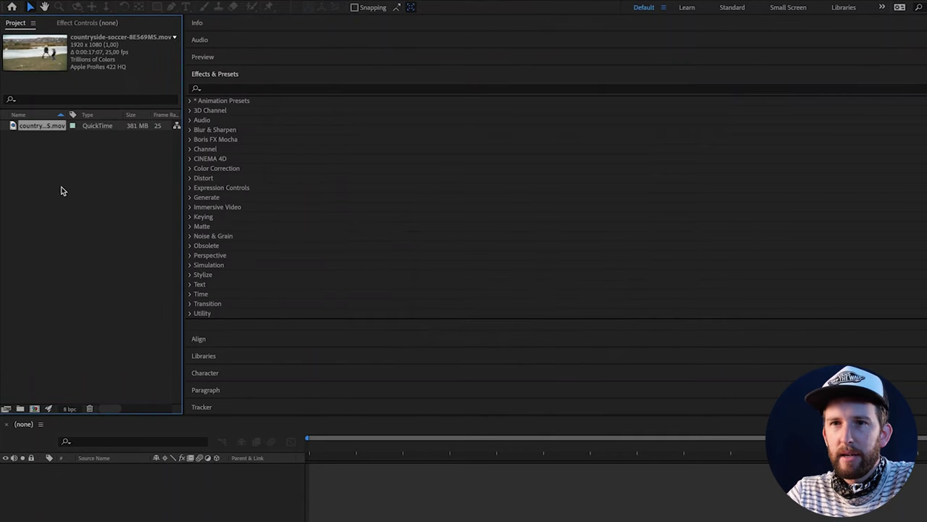
Build a 1920x1080, 25 fps composition from the soccer footage, confirm its settings, and zoom in.
left_click_drag(32, 117, 78, 469)
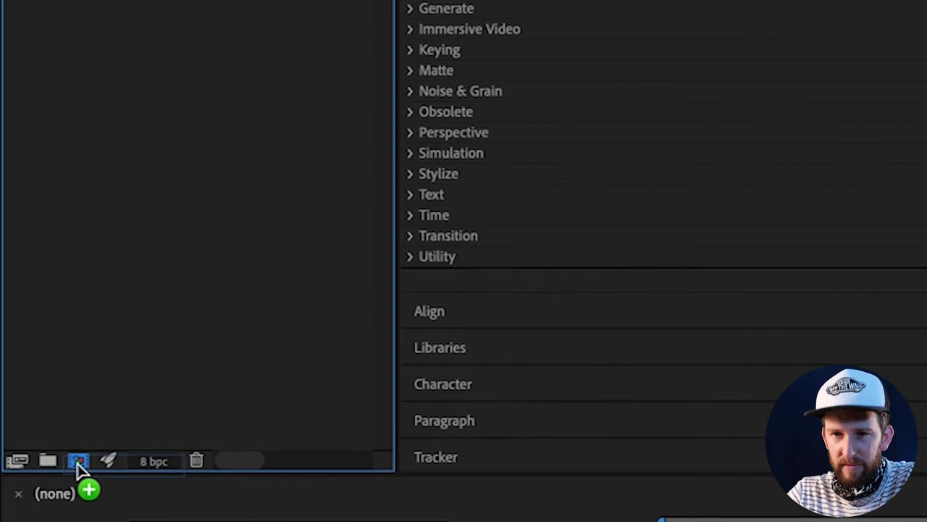
left_click_drag(78, 469, 78, 470)
left_click(156, 2)
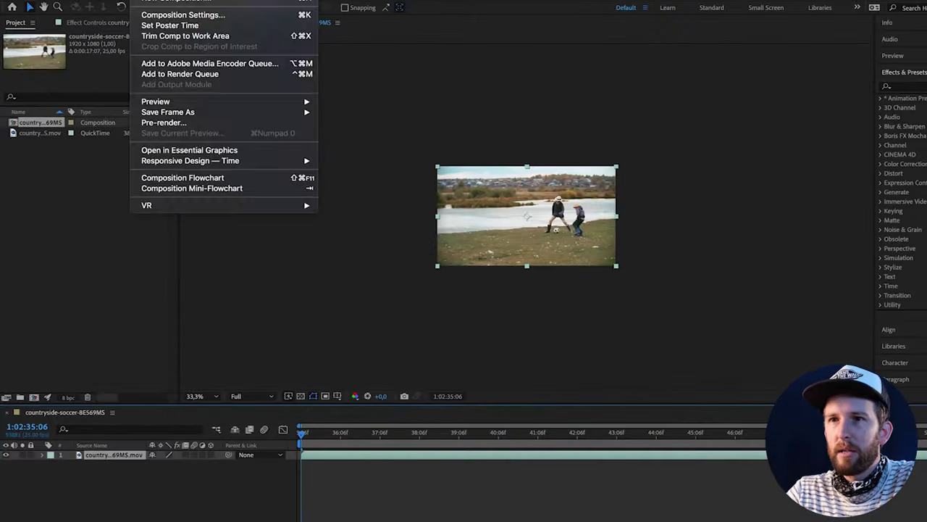
left_click(175, 16)
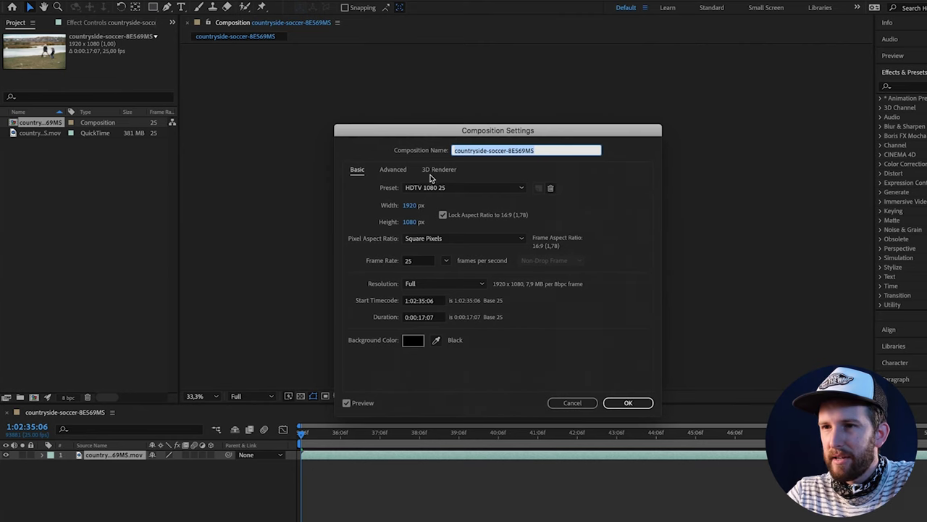
left_click(629, 404)
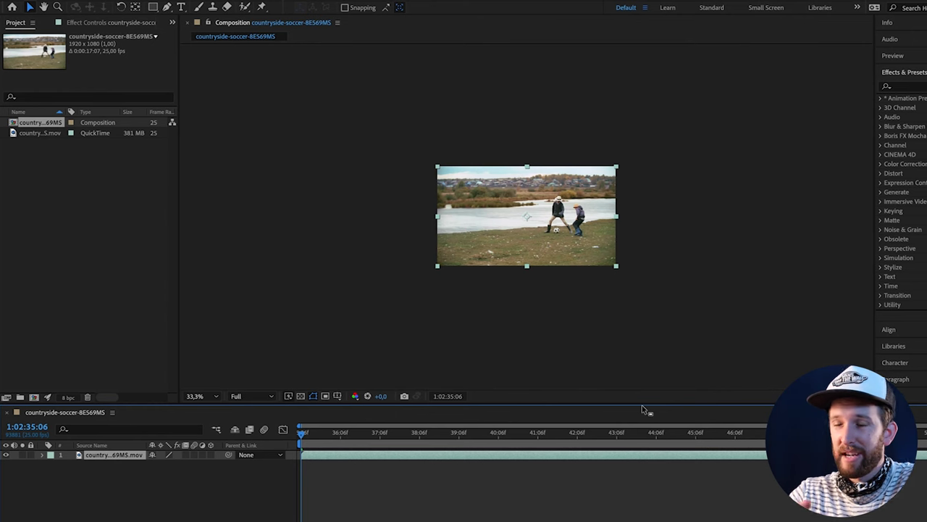
key("period")
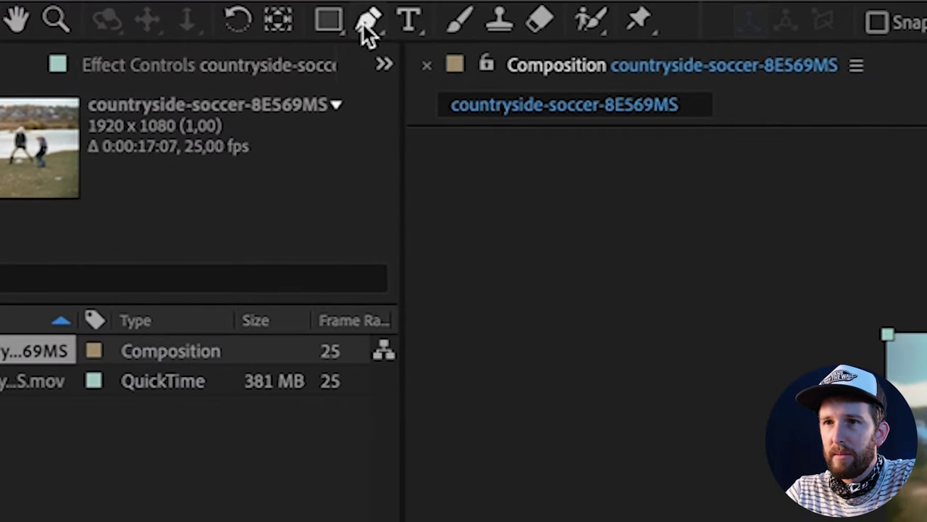
With the Pen tool active, scrub the clip to check the boys' motion and select the footage layer.
left_click(368, 28)
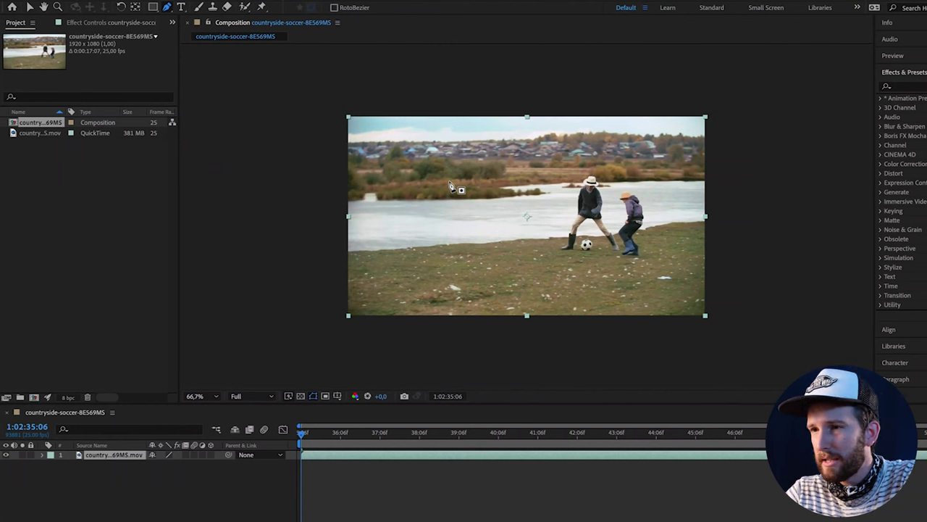
left_click_drag(352, 434, 572, 432)
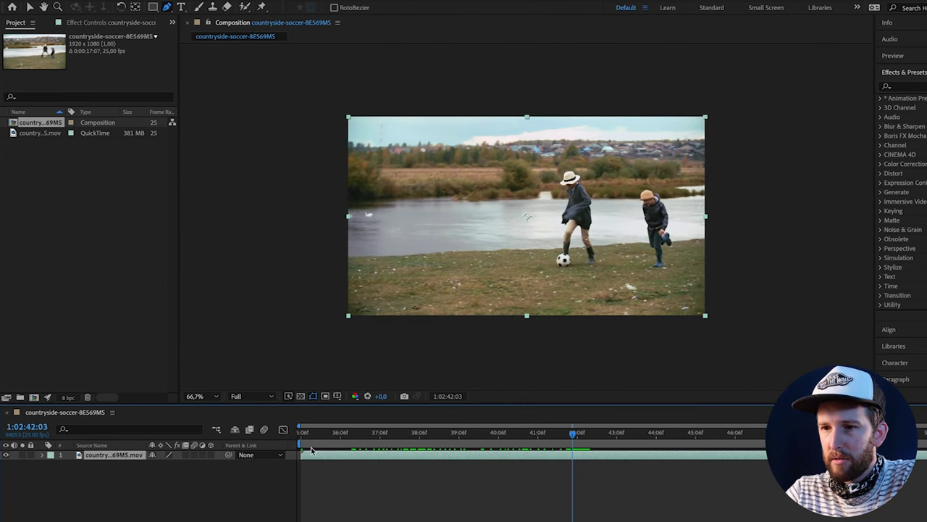
left_click_drag(335, 437, 558, 434)
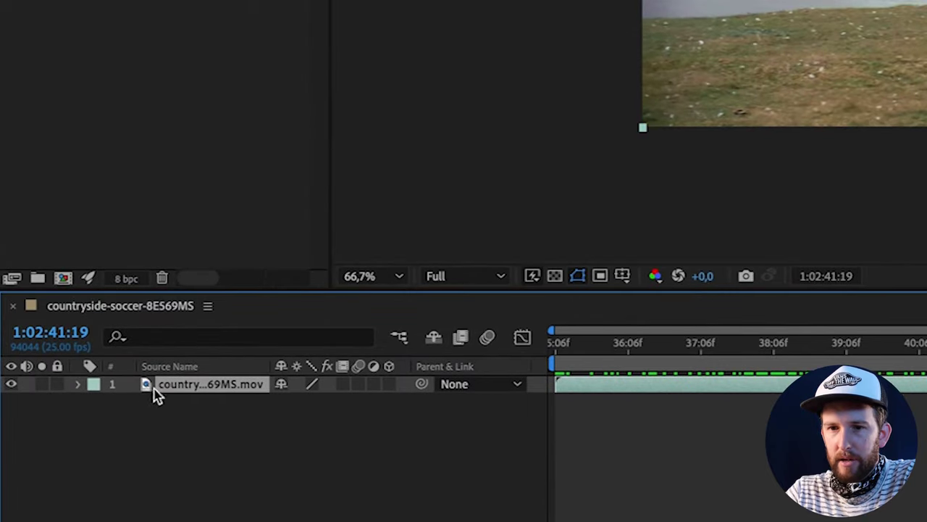
key("F2")
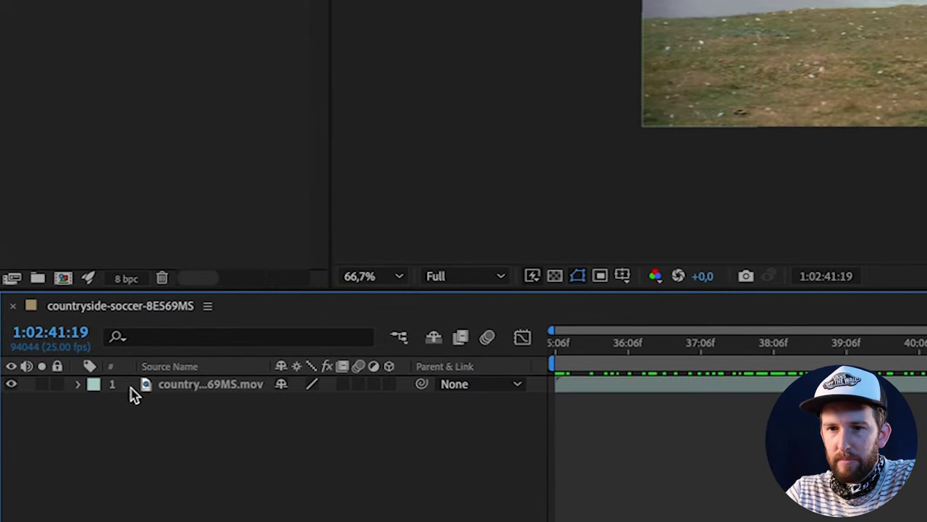
left_click(182, 391)
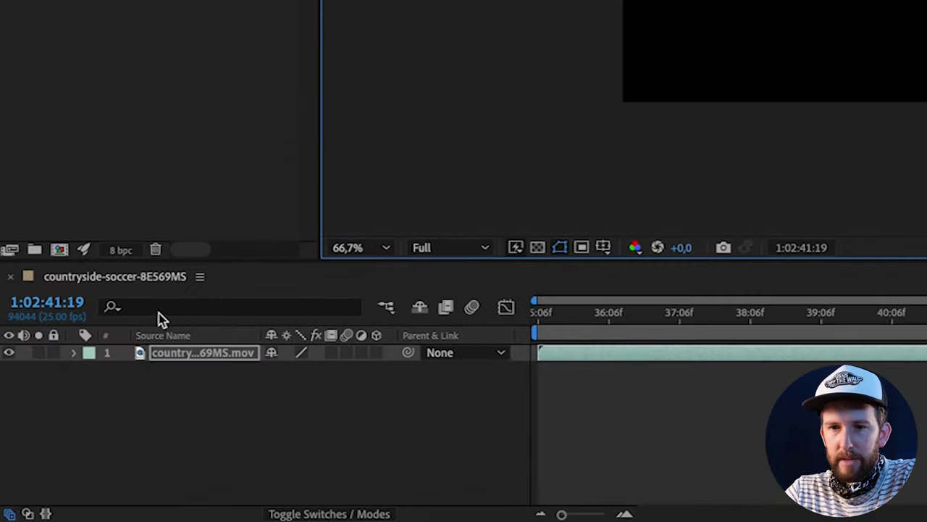
Expand the layer's Masks, set Mask 1 mode from Add to None, and expand Mask 1.
left_click(75, 354)
left_click(92, 371)
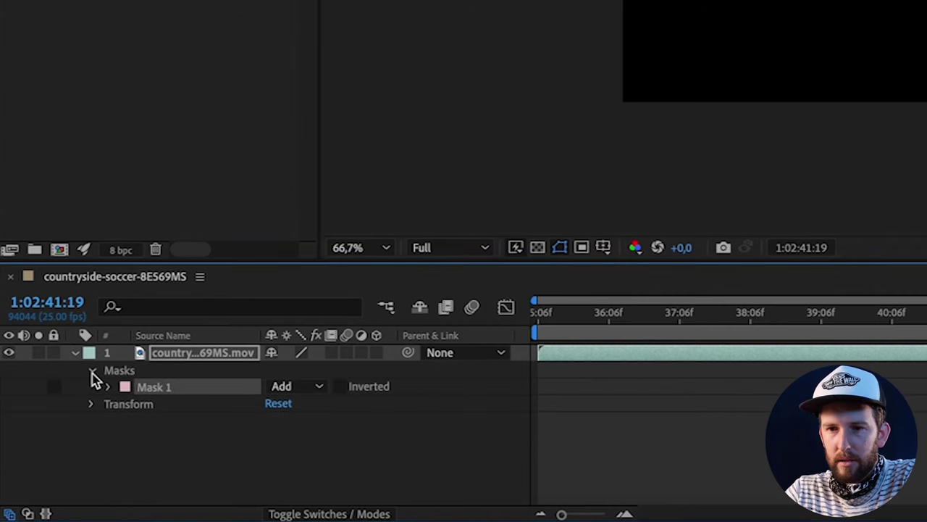
left_click(305, 389)
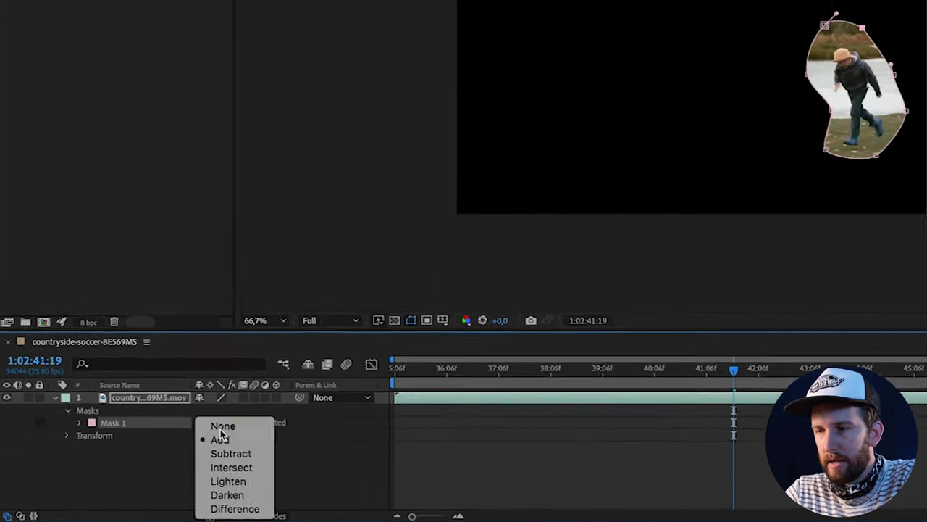
left_click(221, 427)
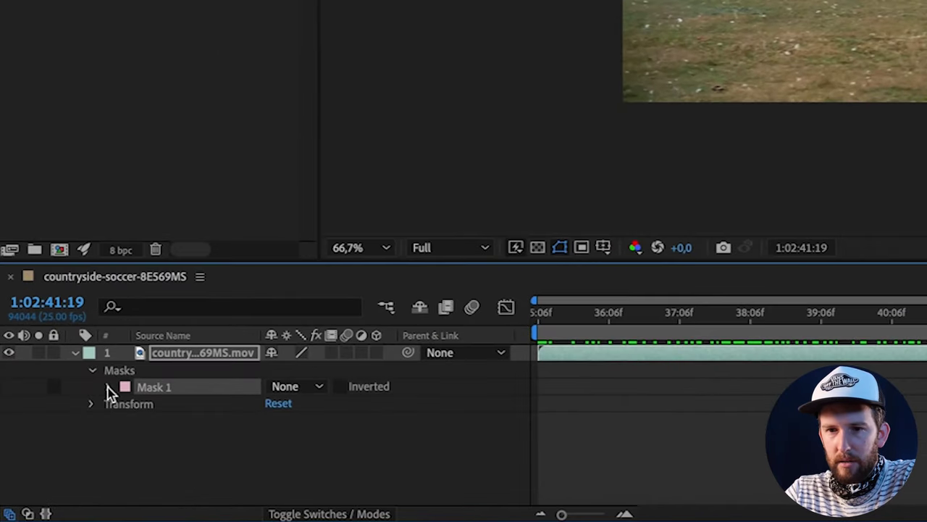
left_click(66, 440)
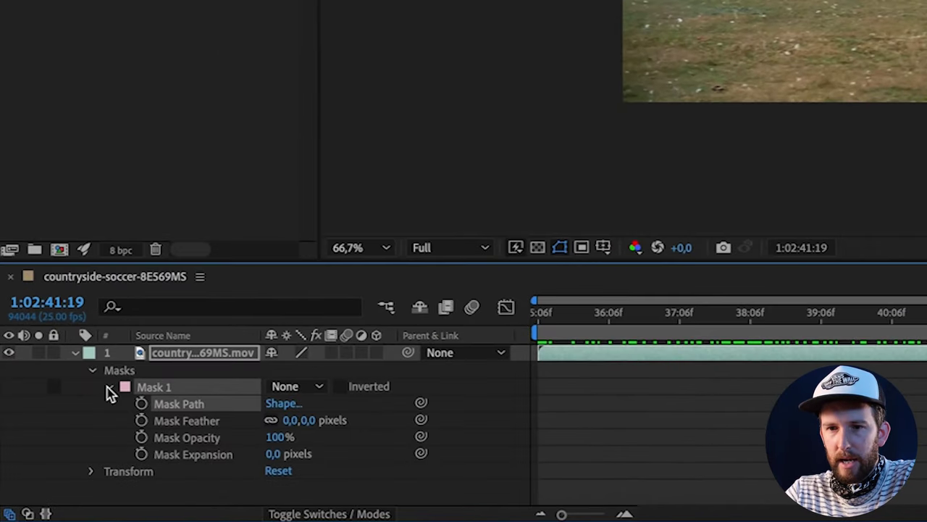
Start keyframing Mask Path, advance to where the boy has moved, and begin shifting the outline.
left_click(141, 405)
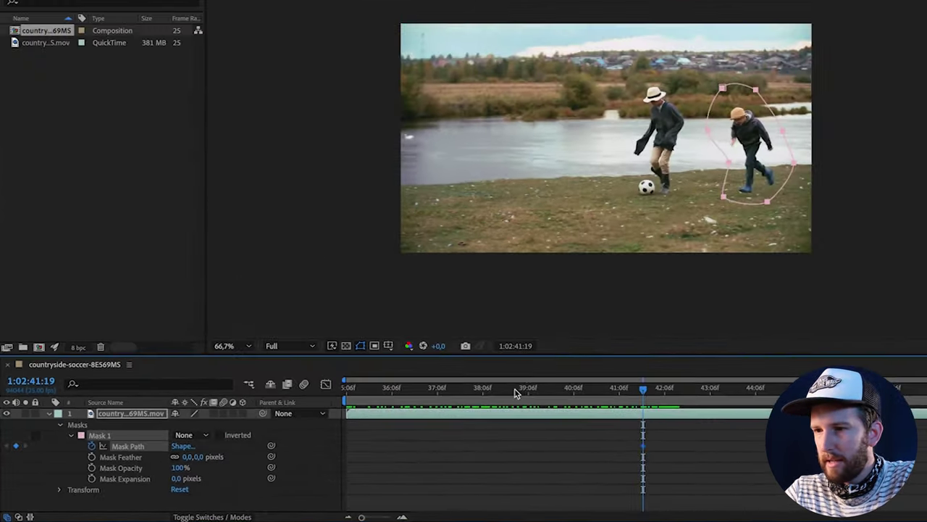
left_click_drag(645, 393, 649, 393)
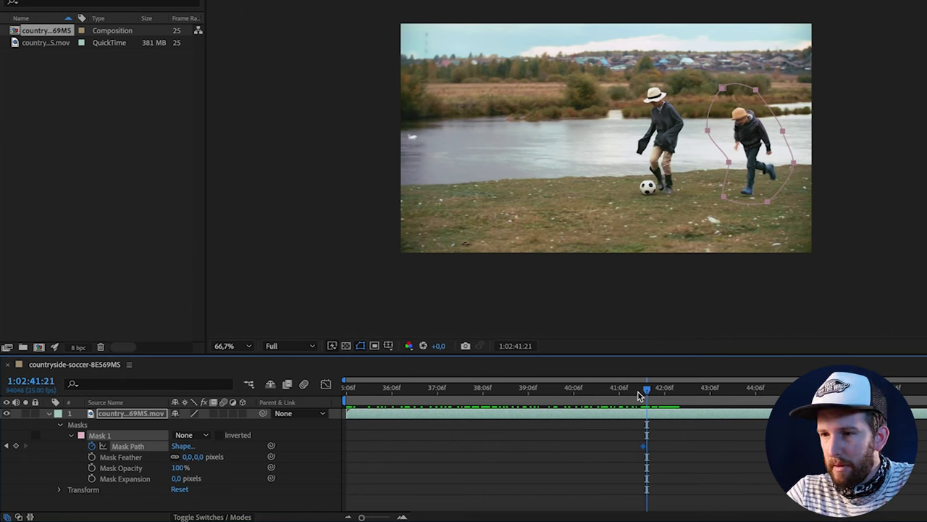
left_click_drag(650, 392, 670, 390)
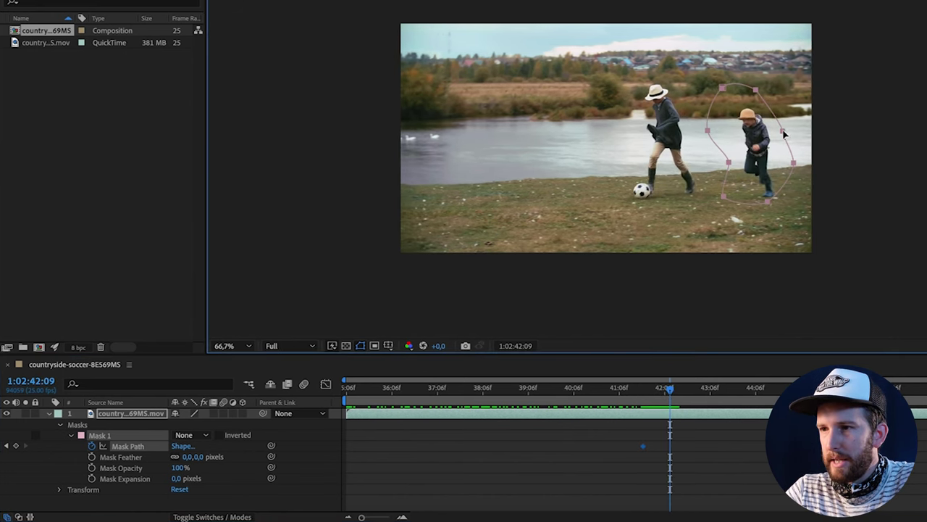
left_click_drag(787, 134, 793, 142)
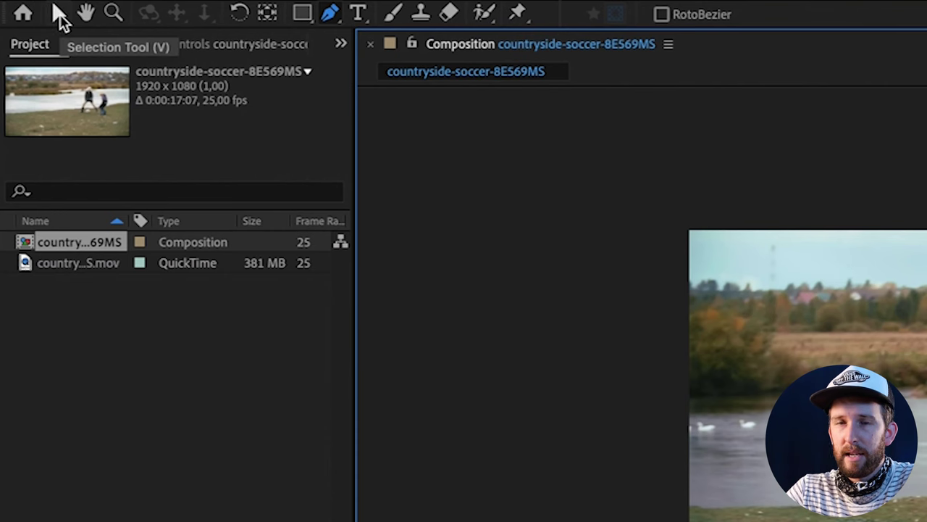
Select all mask vertices with the Selection tool and drag the outline onto the younger boy.
left_click(60, 14)
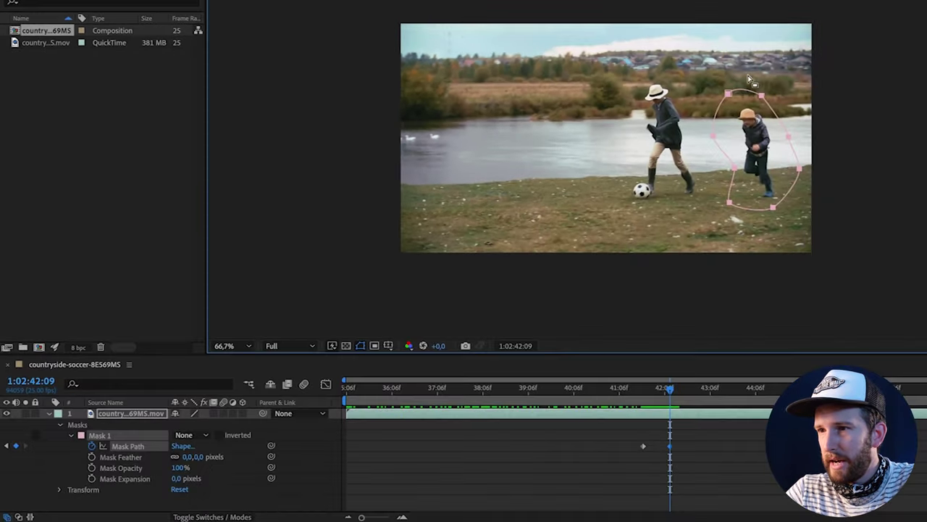
left_click_drag(749, 79, 791, 141)
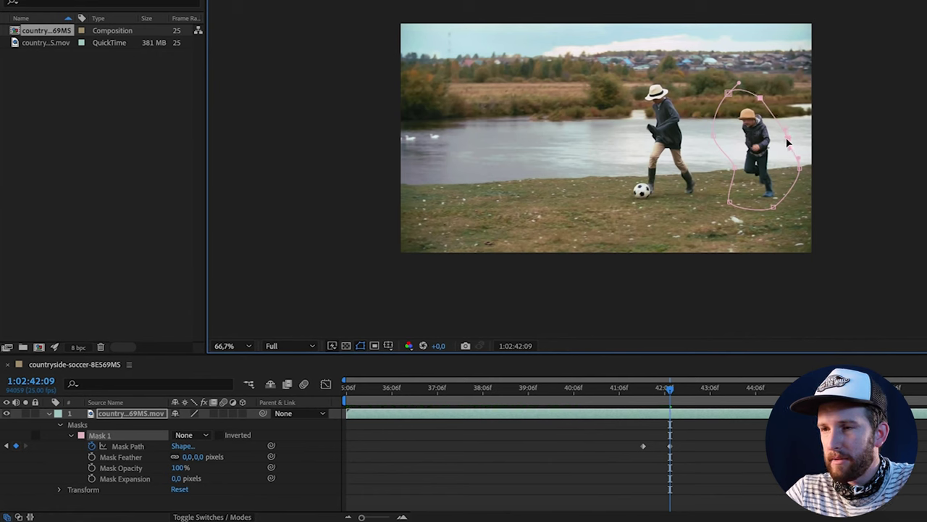
left_click_drag(831, 72, 705, 245)
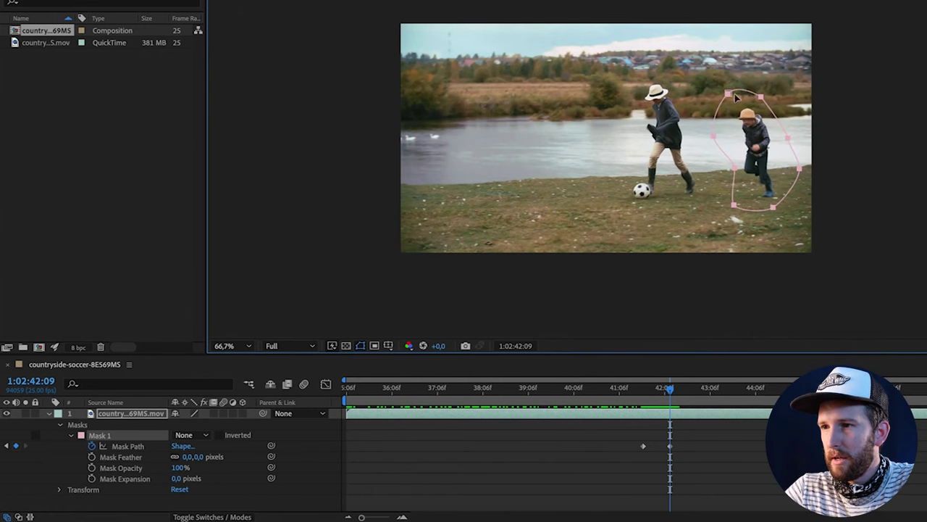
left_click_drag(730, 98, 729, 103)
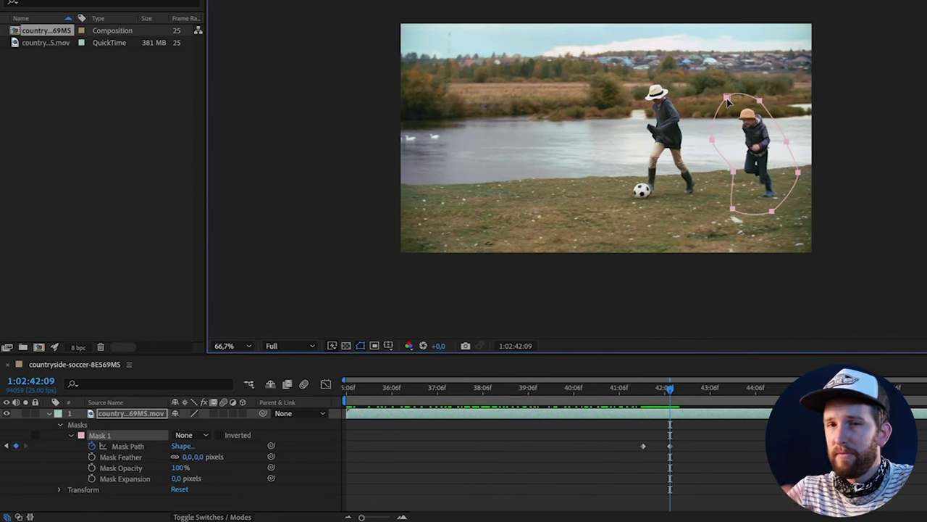
Reshape the mask along the boy's path to about 41:18, then trim the layer to start at 39:07.
left_click_drag(728, 101, 754, 106)
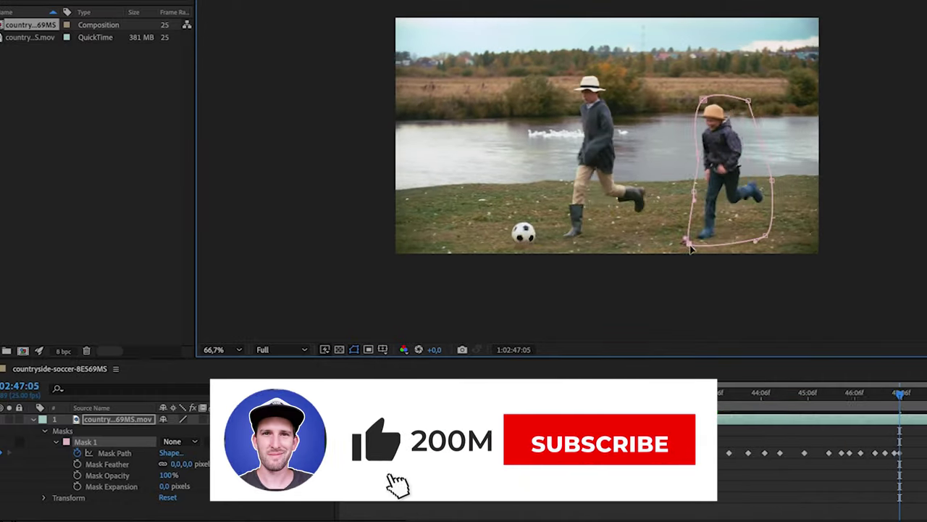
left_click_drag(587, 79, 632, 310)
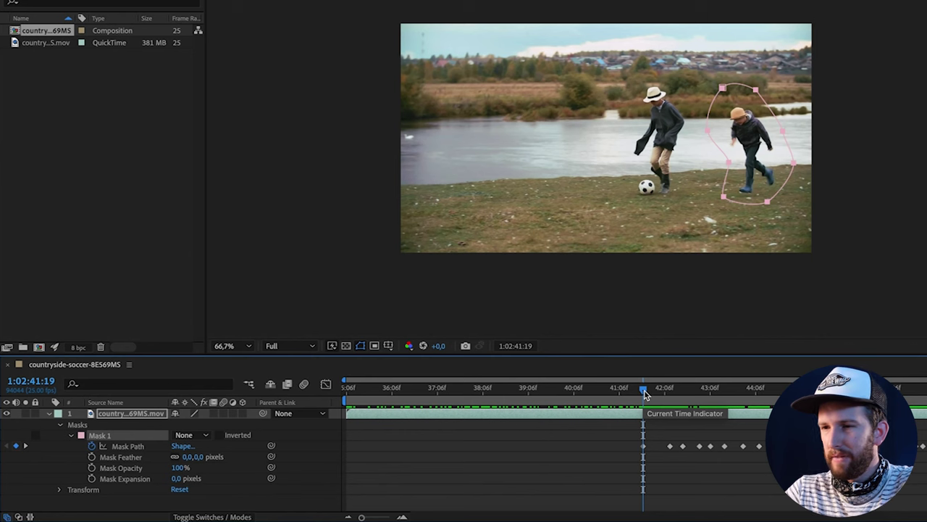
left_click_drag(645, 390, 728, 398)
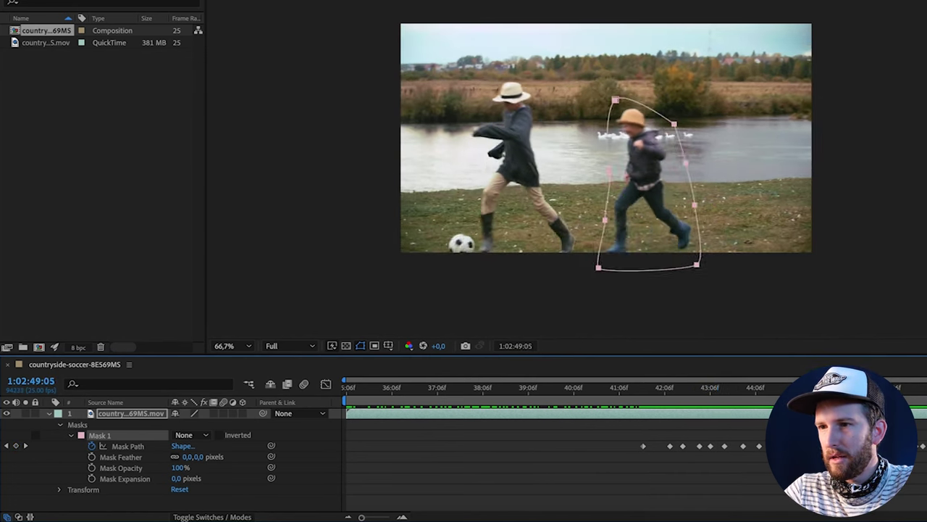
left_click_drag(666, 391, 641, 404)
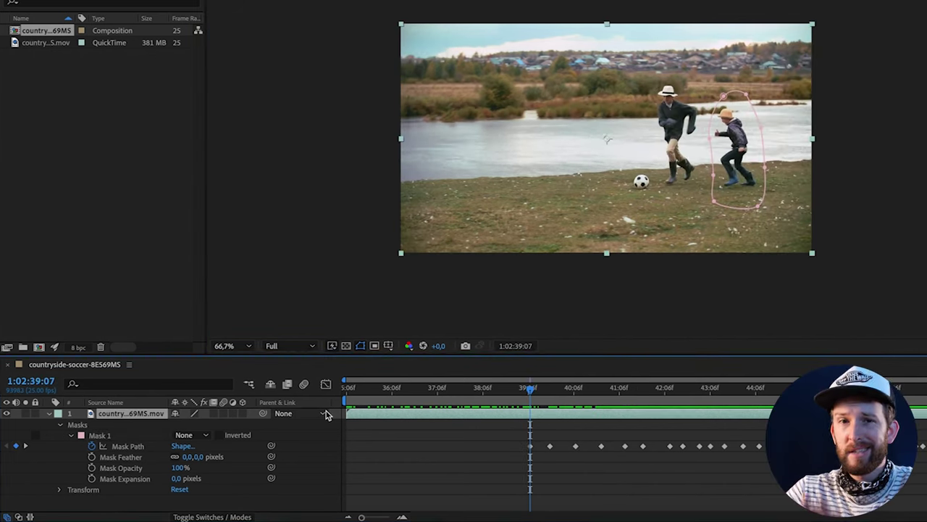
left_click_drag(345, 412, 532, 413)
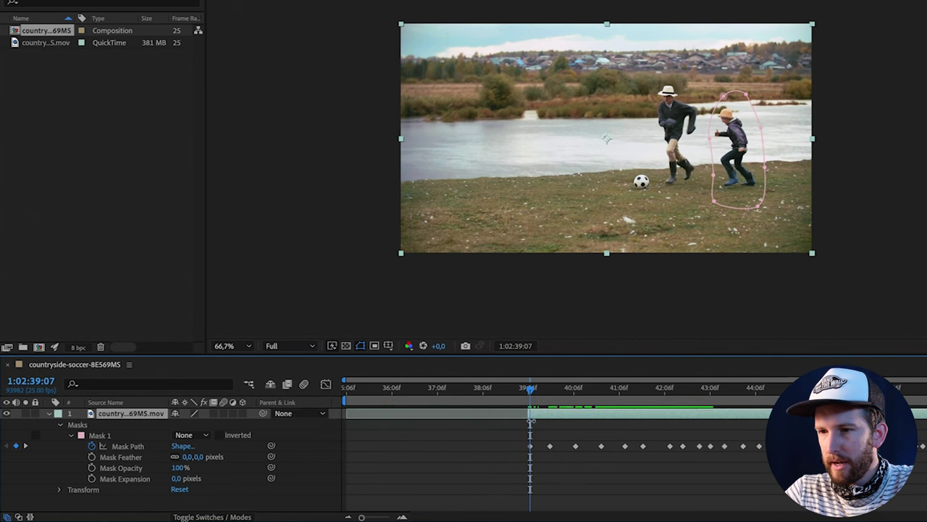
key("space")
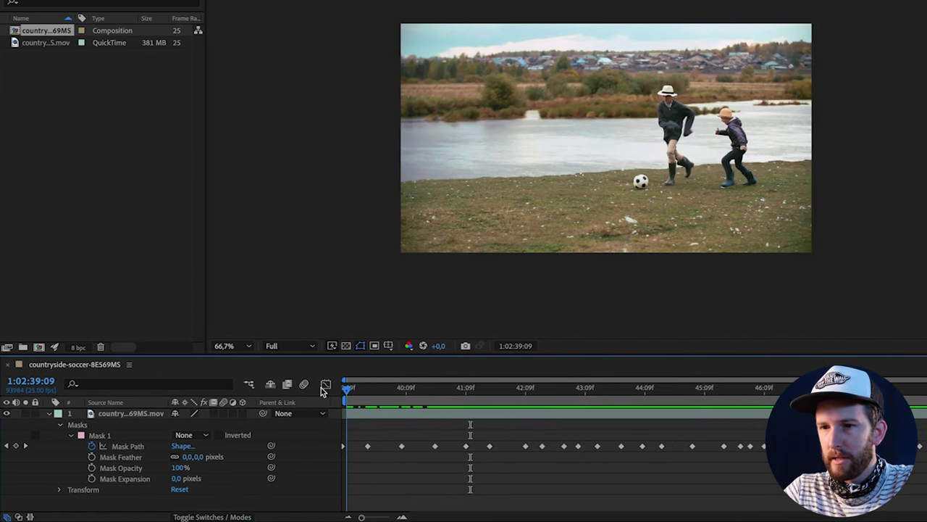
Show the mask path and scrub from 39:11 onward to verify it tracks the younger boy.
left_click(123, 445)
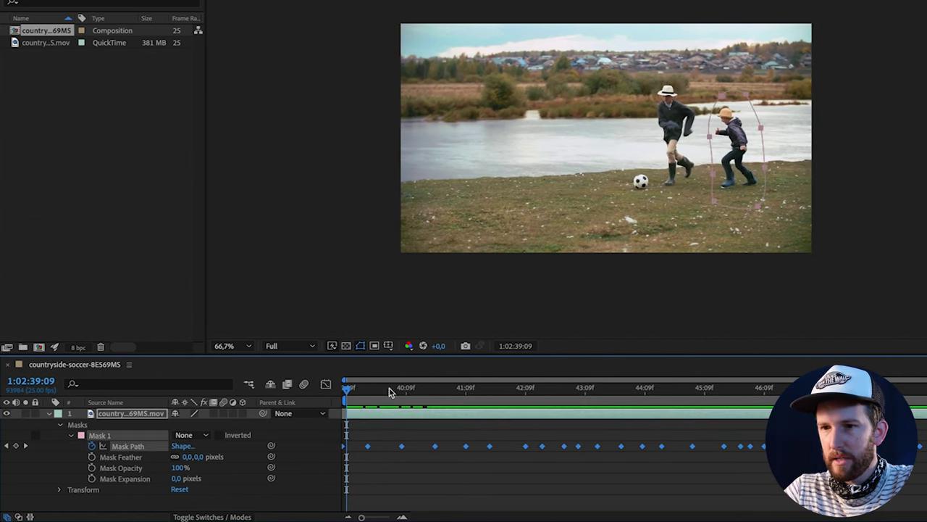
left_click(358, 392)
left_click_drag(358, 393, 708, 397)
left_click_drag(640, 398, 348, 394)
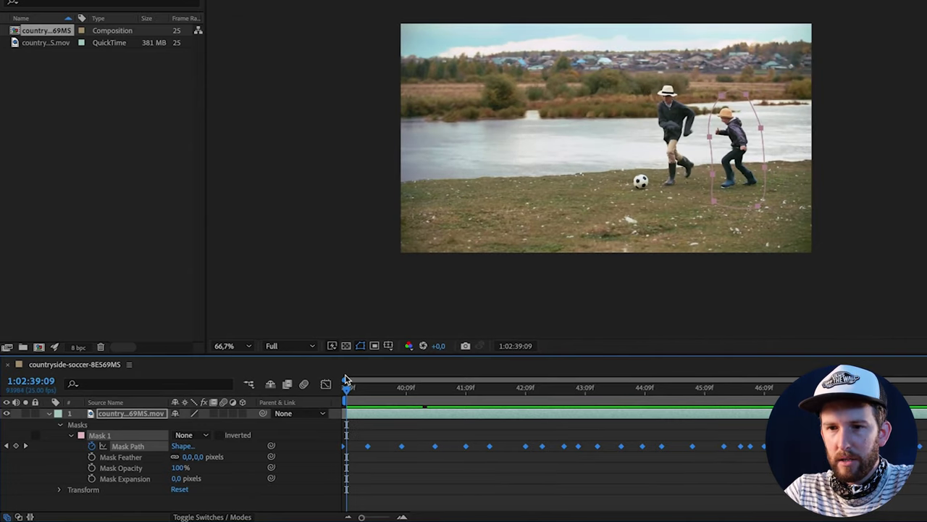
Switch Mask 1 to Add, then Subtract, and scrub to confirm the boy stays blacked out.
left_click(196, 436)
left_click(194, 450)
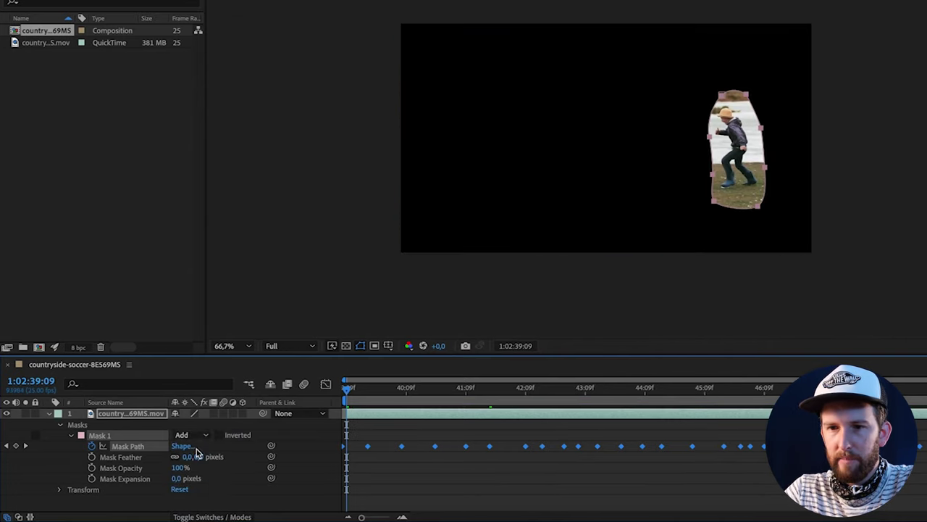
left_click(197, 434)
left_click(203, 462)
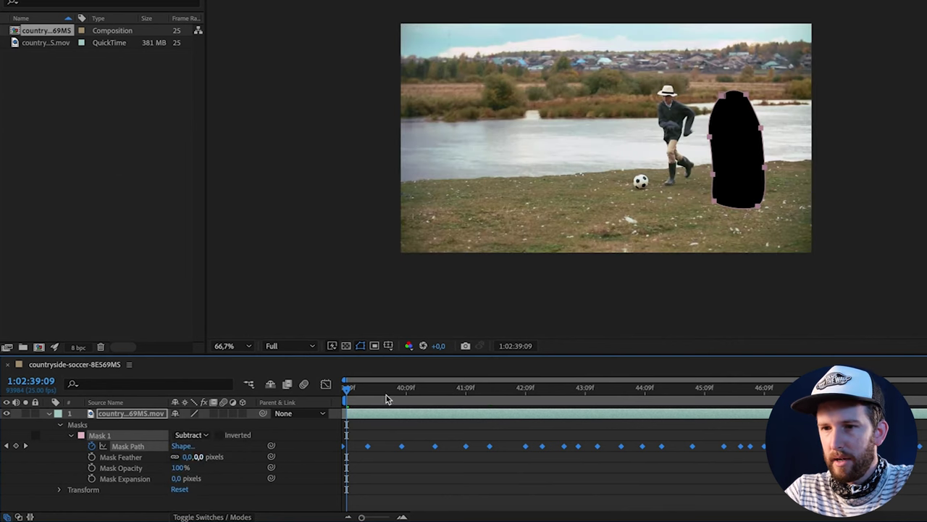
left_click(366, 395)
left_click_drag(368, 397, 312, 404)
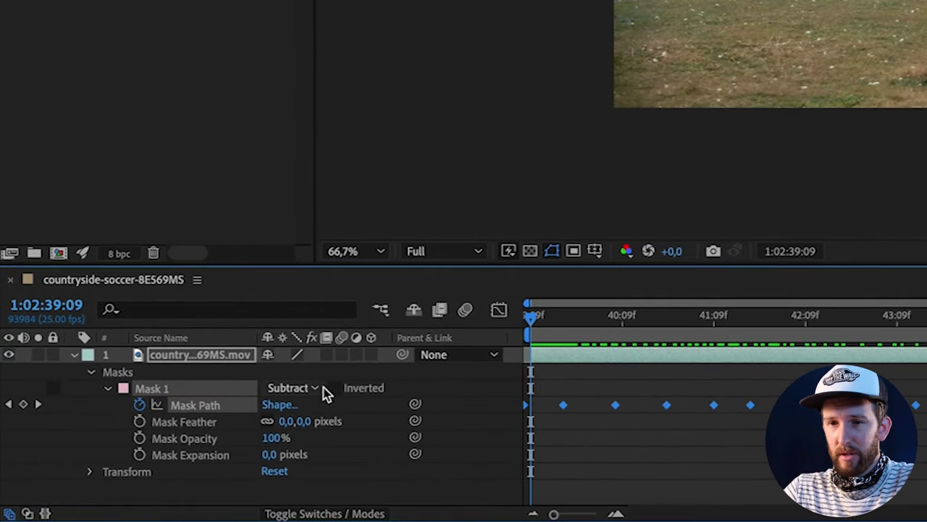
Toggle Mask 1 mode to None and back to Subtract.
left_click(324, 392)
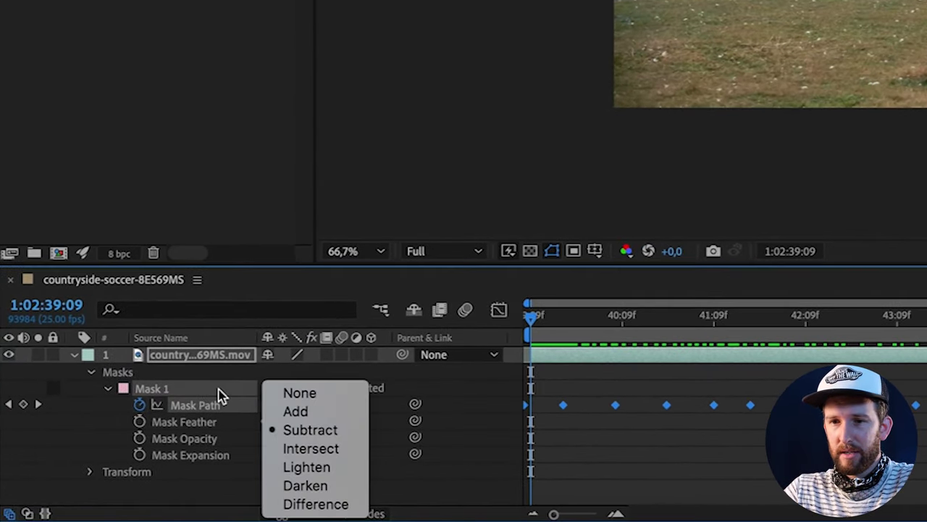
left_click(284, 392)
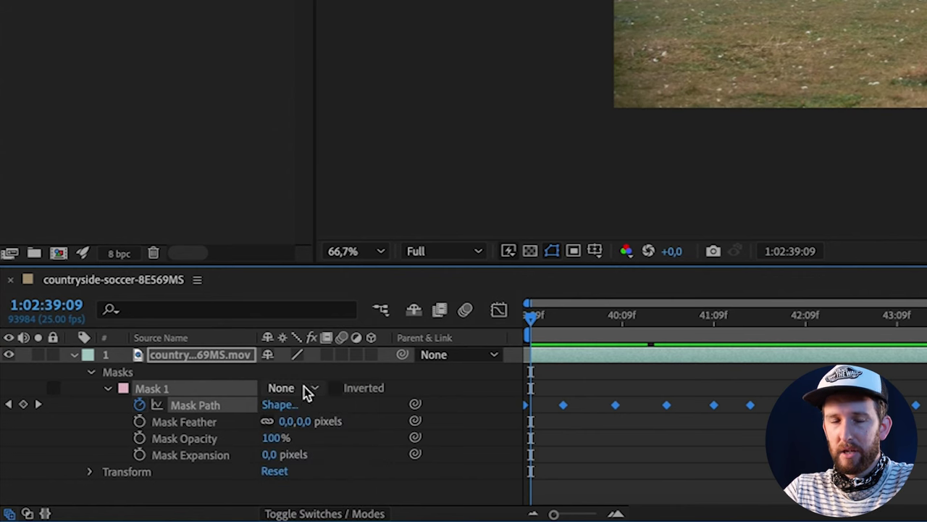
left_click(307, 393)
left_click(307, 432)
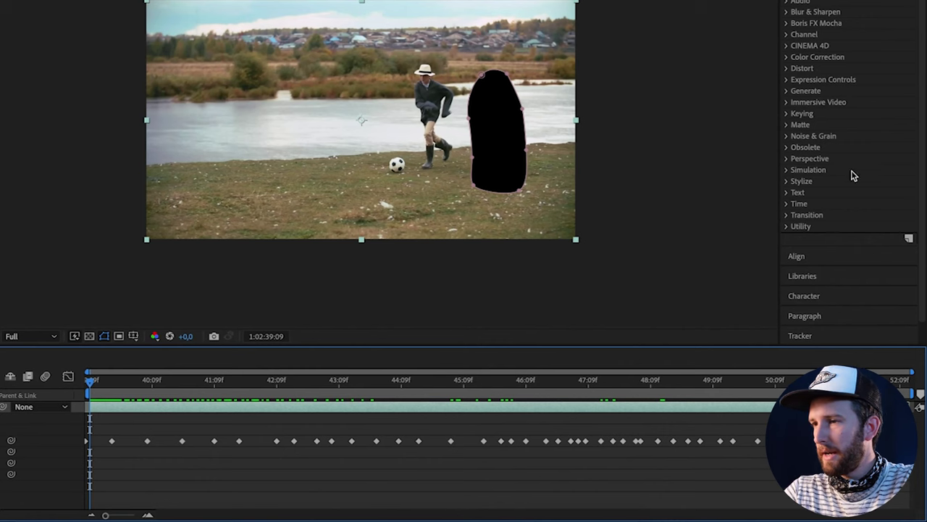
Call up the Content-Aware Fill panel from the Window menu.
scroll(817, 166, "down", 2)
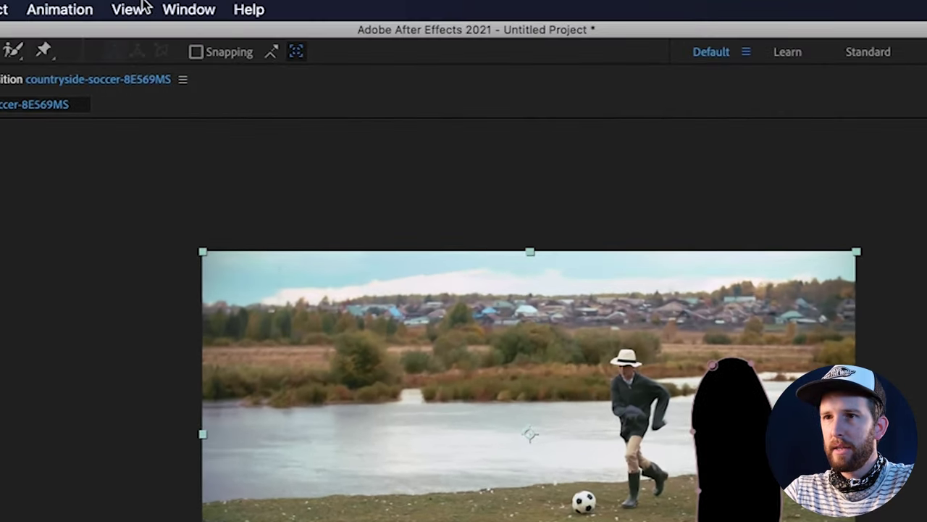
left_click(141, 8)
mouse_move(192, 8)
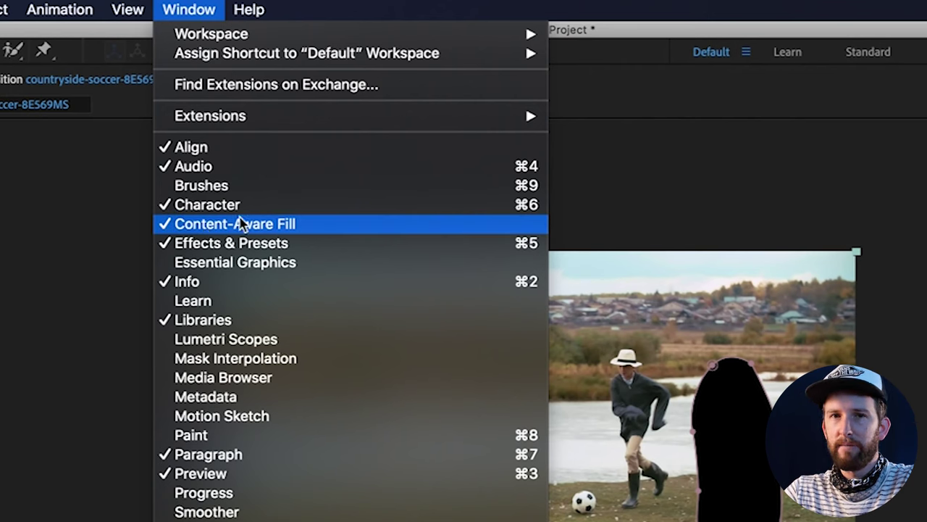
key("Escape")
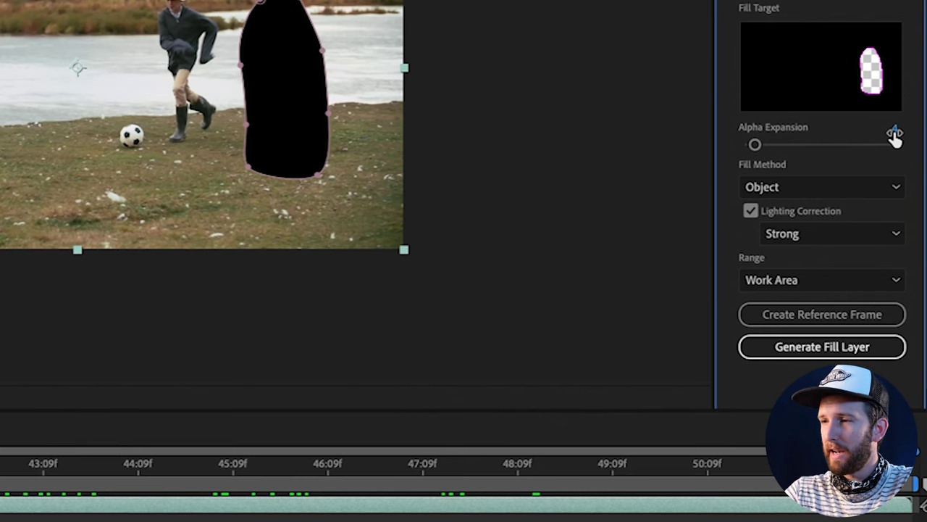
Choose Object fill method and Strong lighting correction, with Alpha Expansion 4 and Work Area range.
left_click(862, 192)
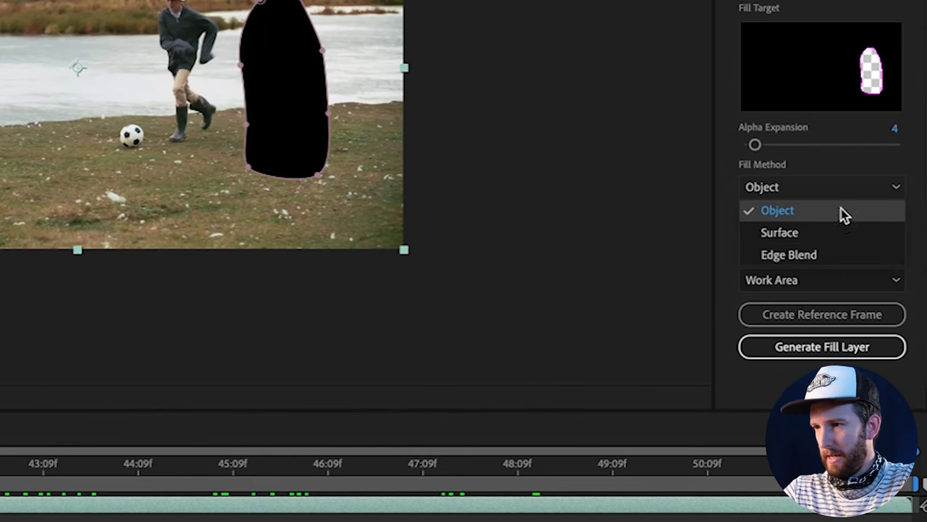
left_click(910, 178)
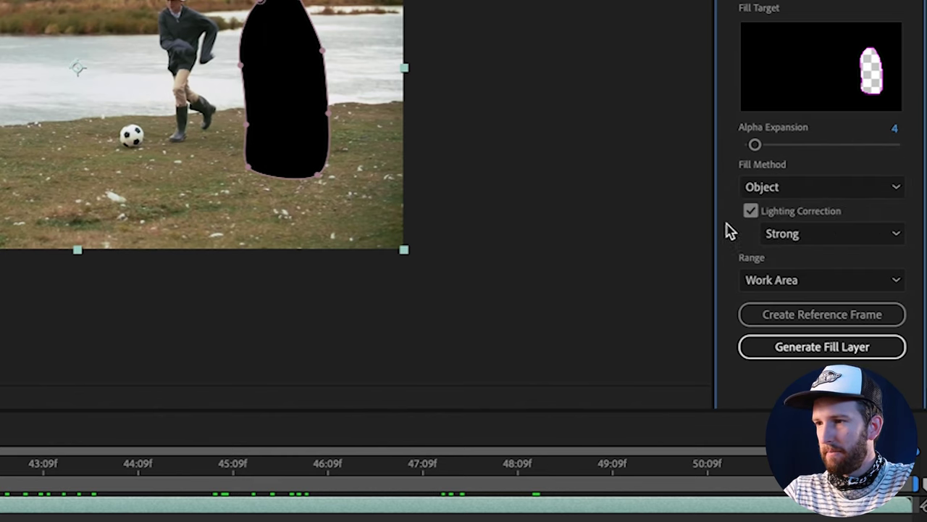
left_click(886, 239)
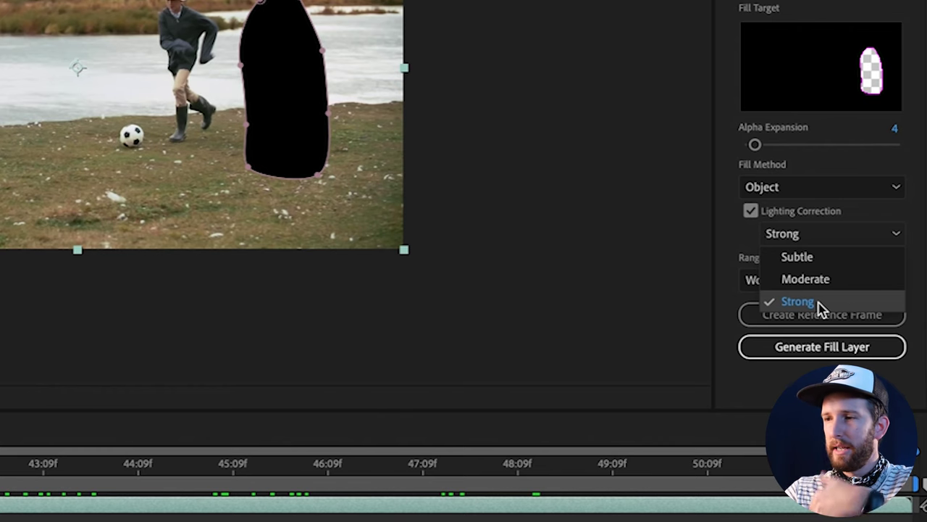
left_click(915, 231)
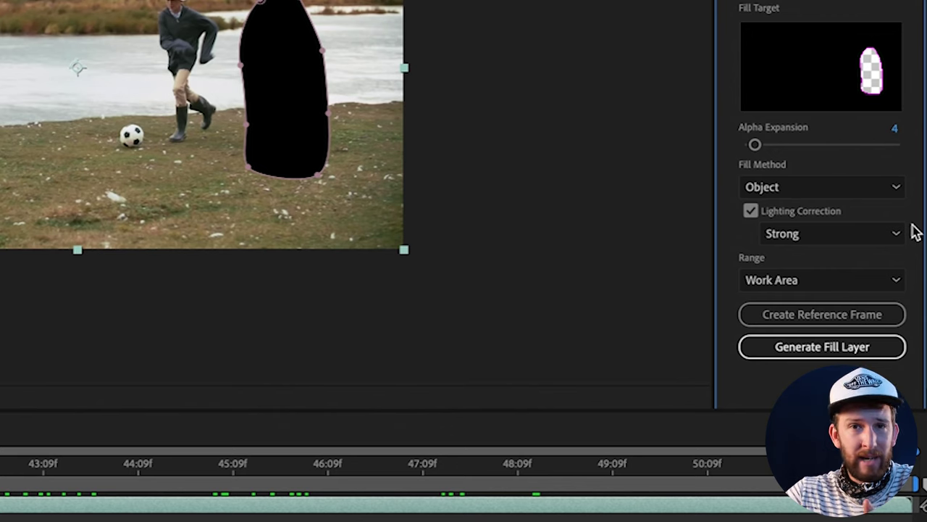
left_click(855, 234)
left_click(749, 244)
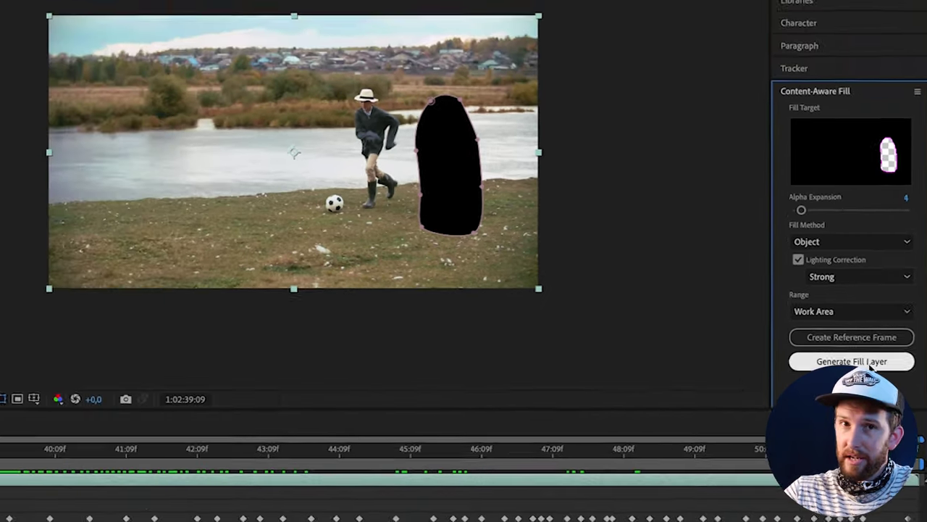
Generate the fill layer, saving the project to Documents, then play back the filled clip.
left_click(822, 346)
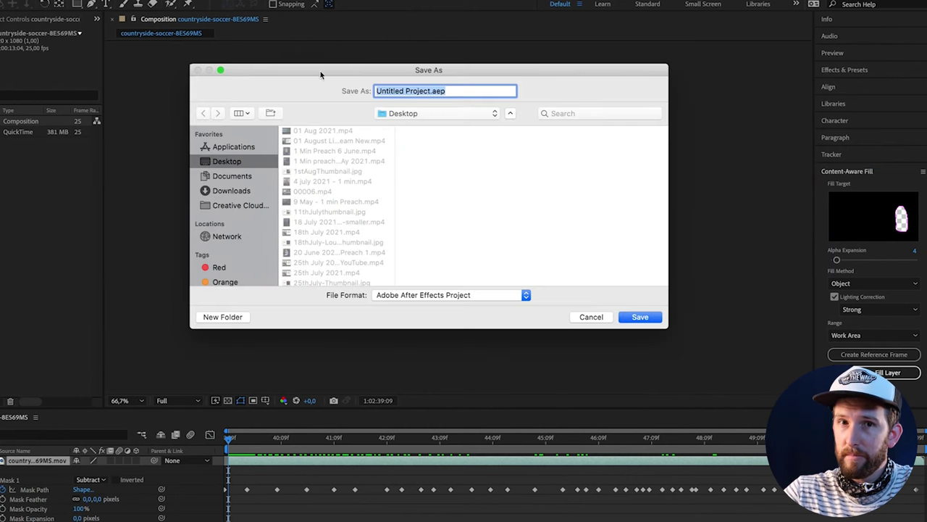
left_click(239, 175)
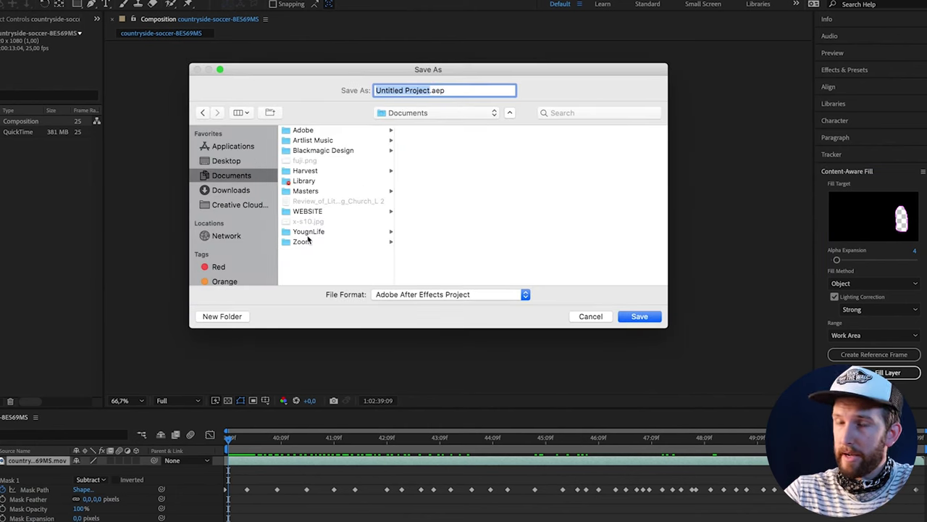
key("Return")
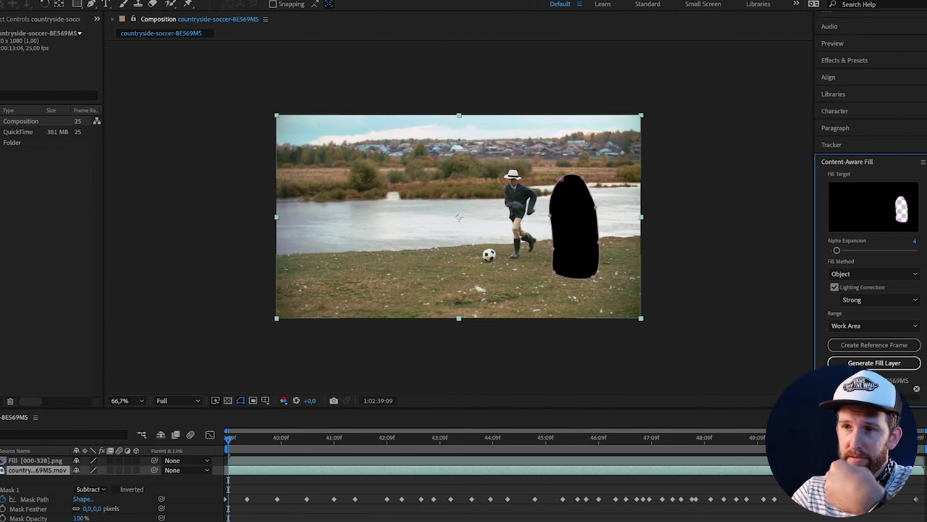
key("space")
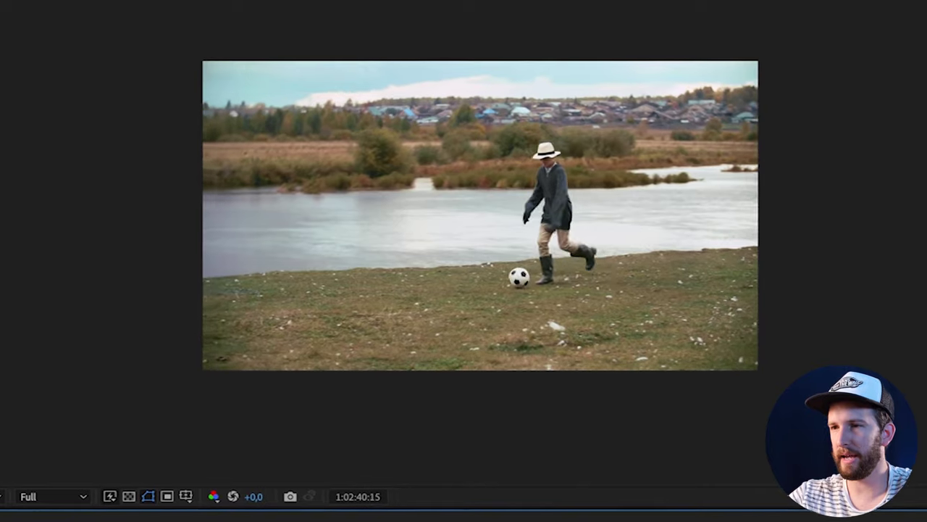